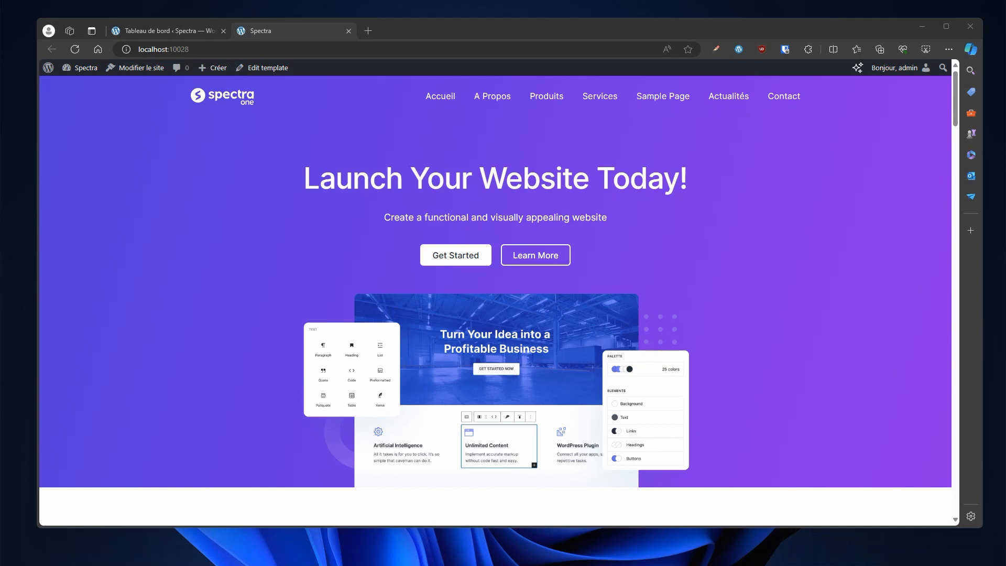
Resize the browser window to check the front page's navigation, and open the site editor from the WordPress dashboard.
drag(982, 231, 948, 265)
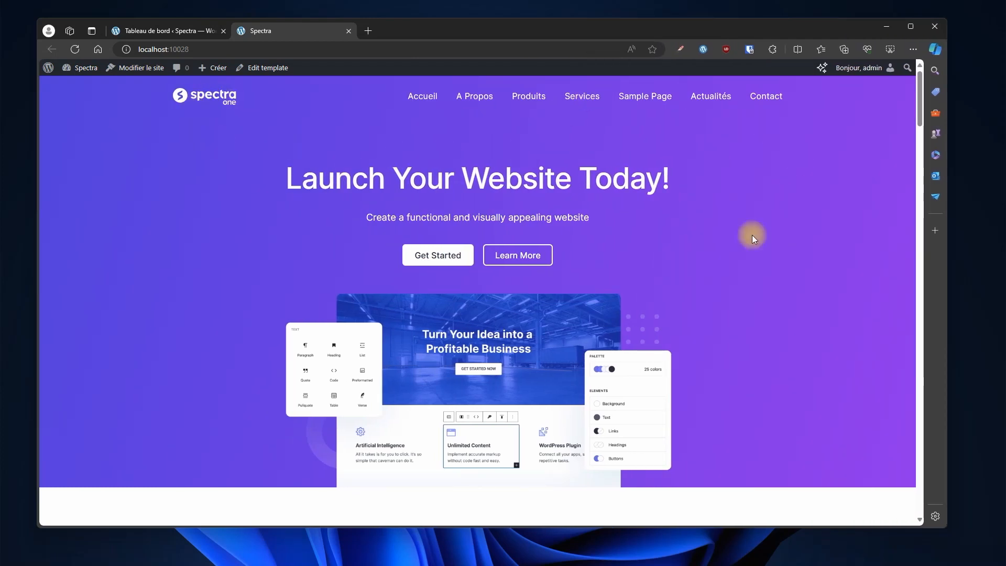
click(167, 33)
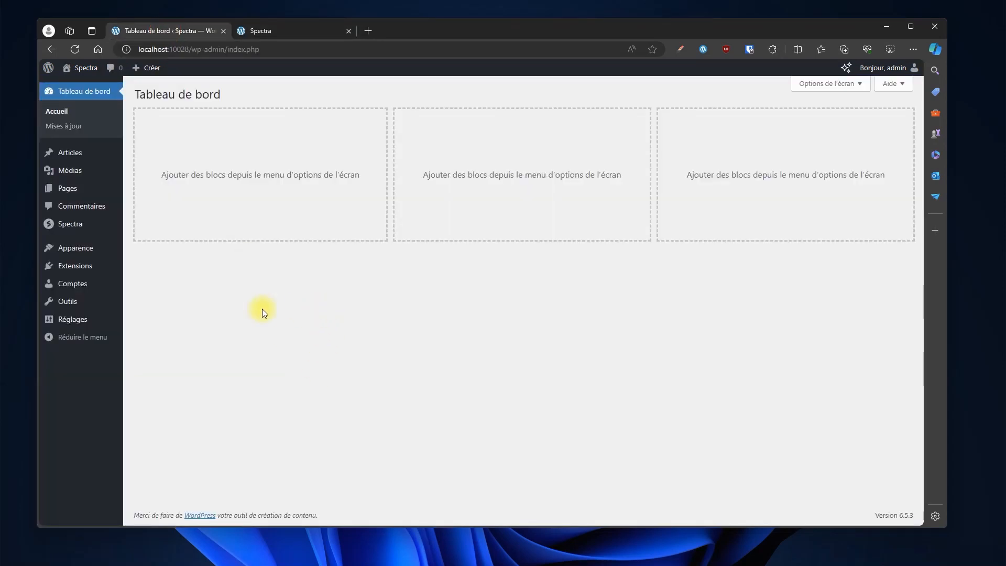
mouse_move(86, 249)
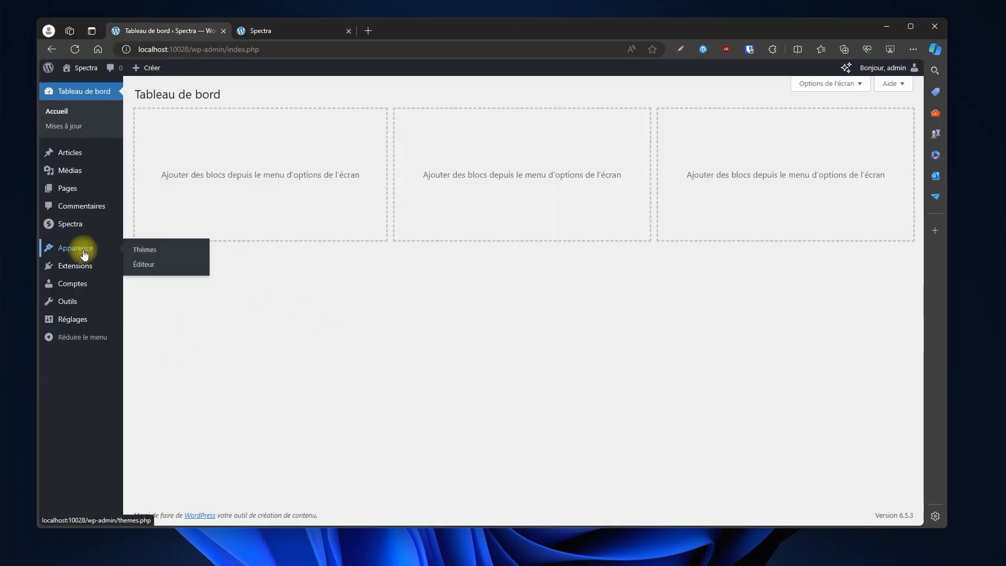
click(143, 265)
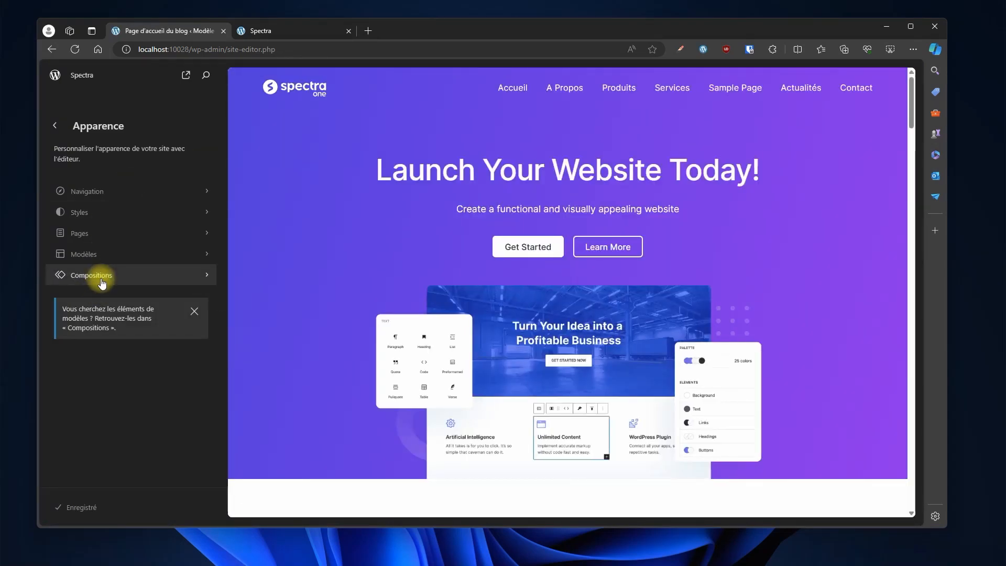
Open the Header template part from the Entête category of the site's patterns for editing.
click(100, 276)
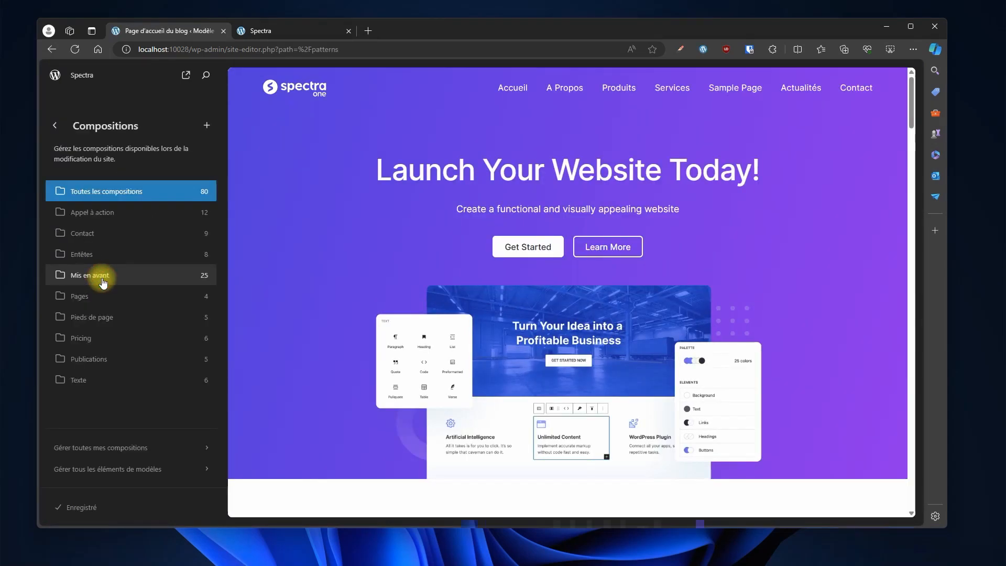
scroll(105, 386, down, 1)
click(99, 369)
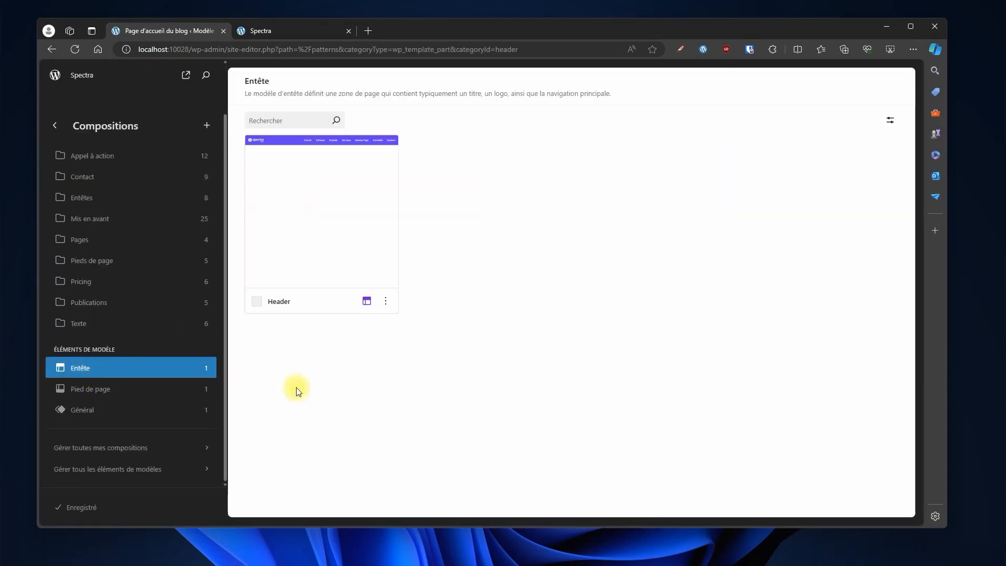
click(321, 190)
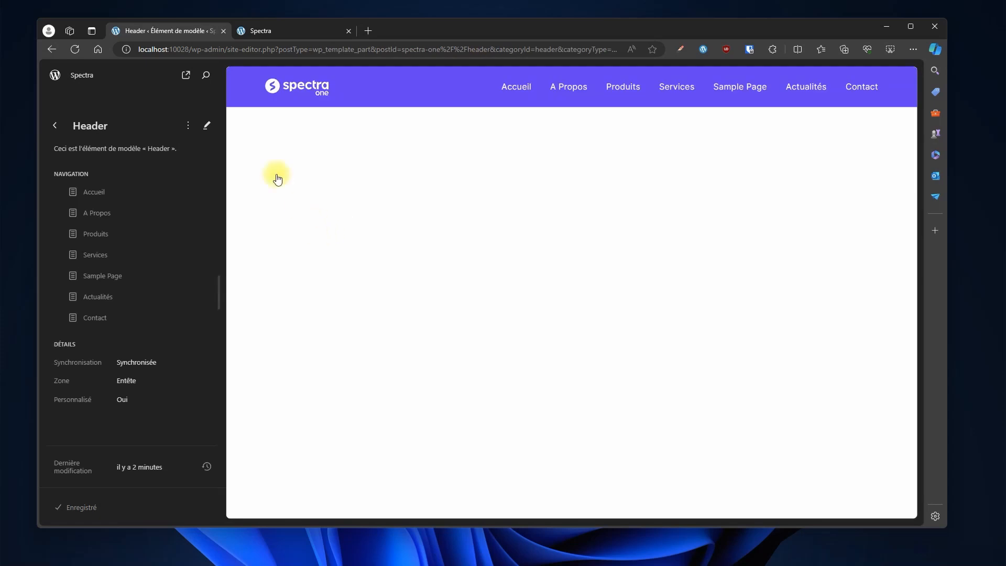
click(207, 124)
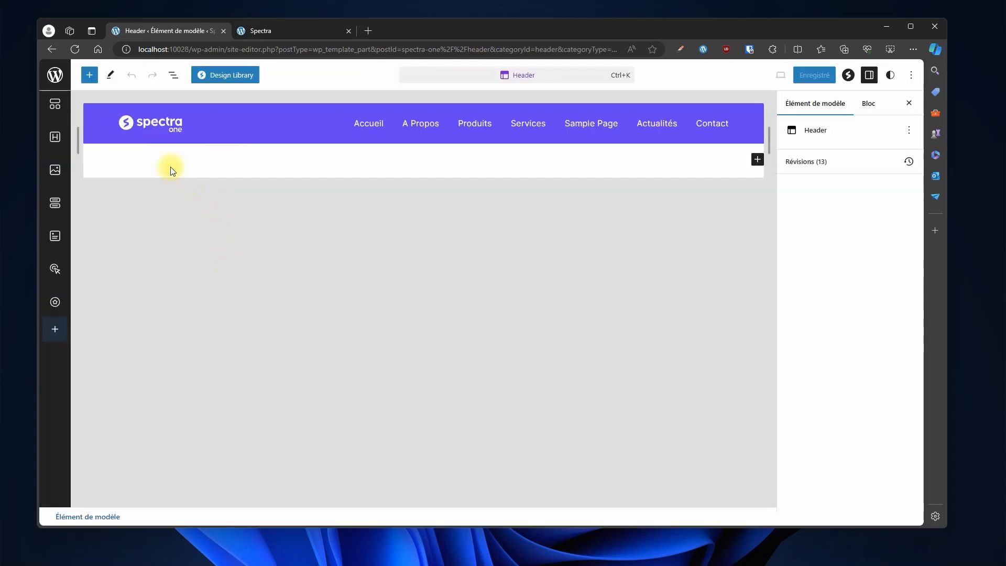
Show the header's block list, expand its nested groups and rows, and select the Navigation block.
click(170, 74)
click(80, 129)
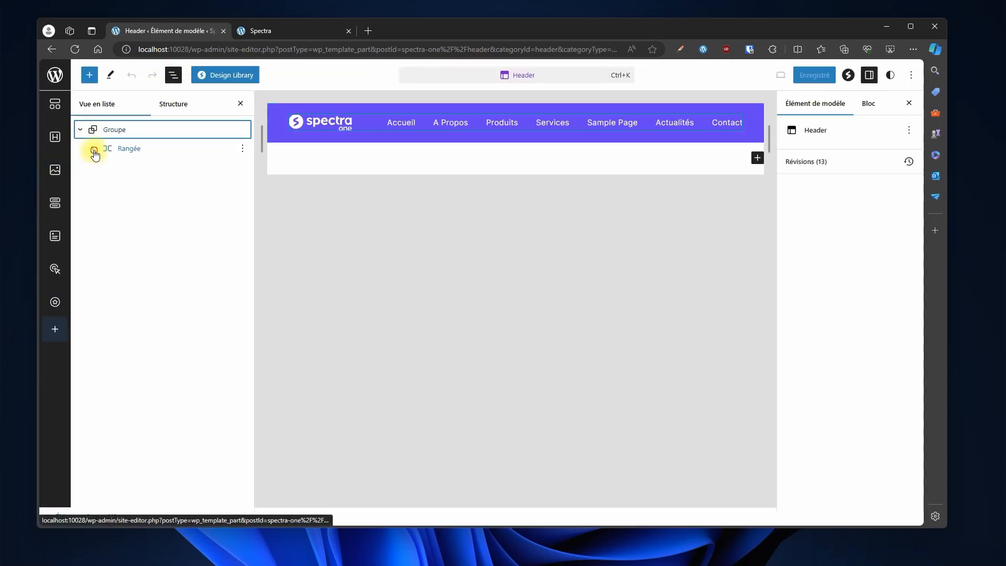
click(93, 150)
click(107, 186)
click(156, 204)
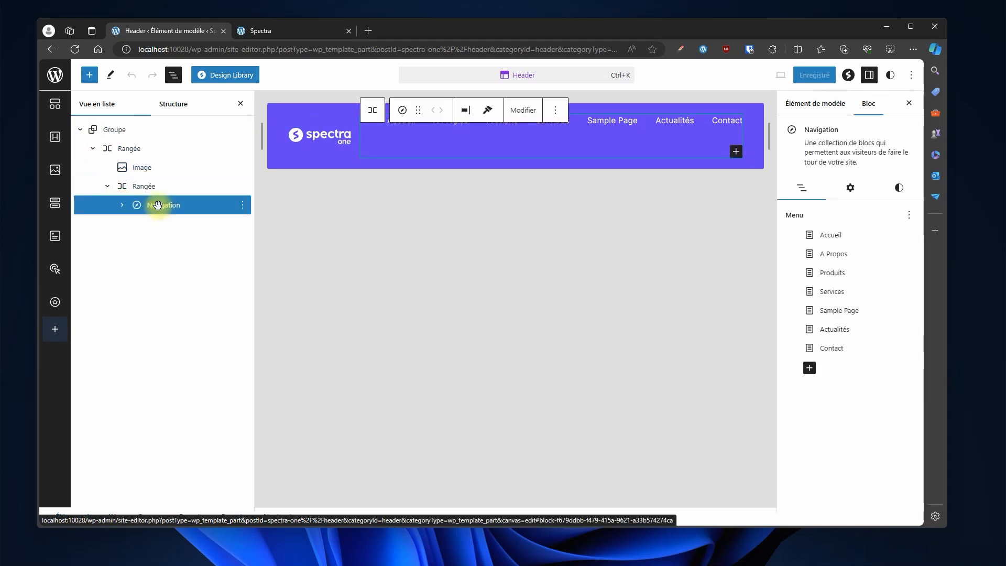
Set the Navigation block's overlay menu button icon to the three-line version.
click(851, 190)
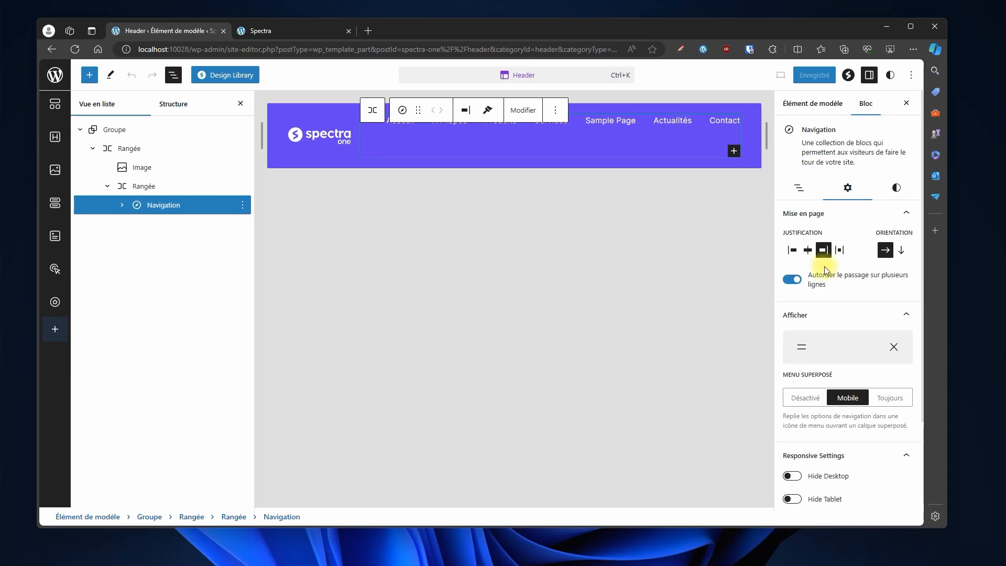
scroll(824, 277, down, 3)
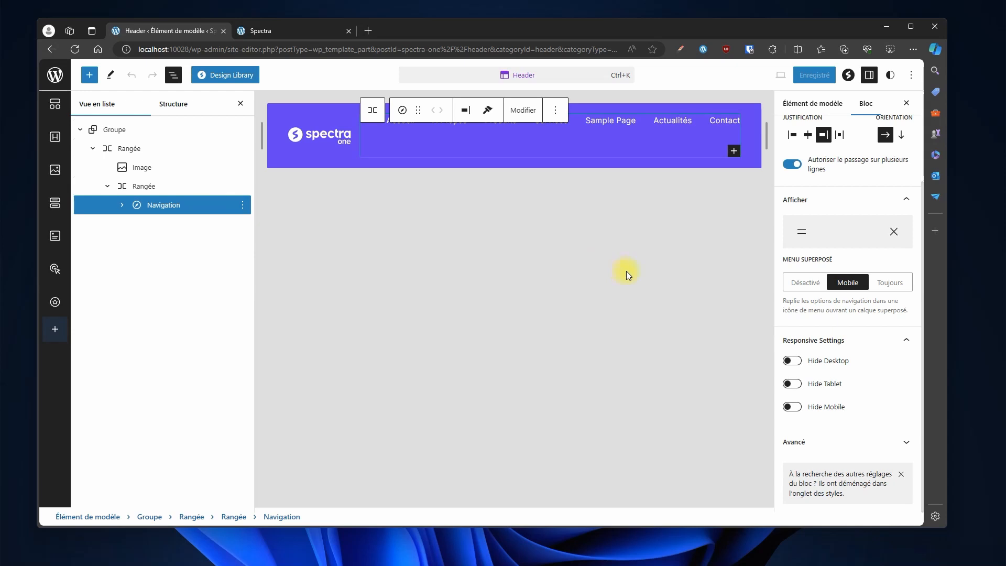
click(854, 233)
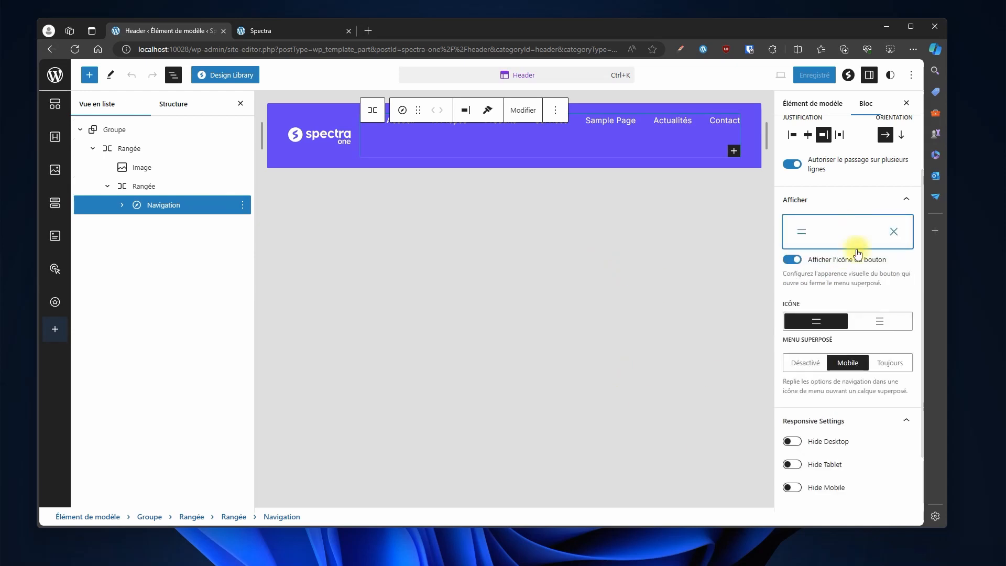
click(877, 319)
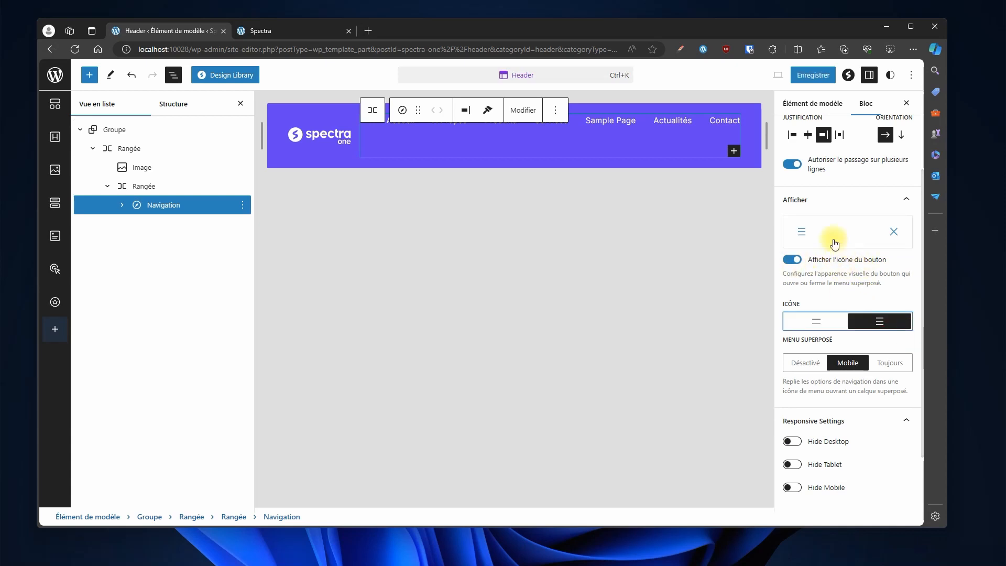
click(832, 236)
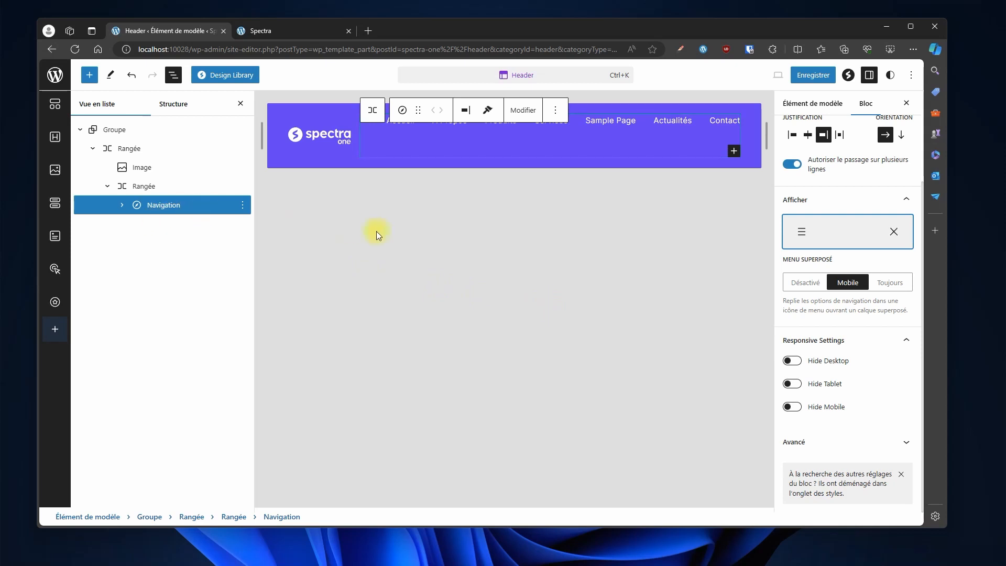
Duplicate the Navigation block within its row and select the second copy.
click(242, 205)
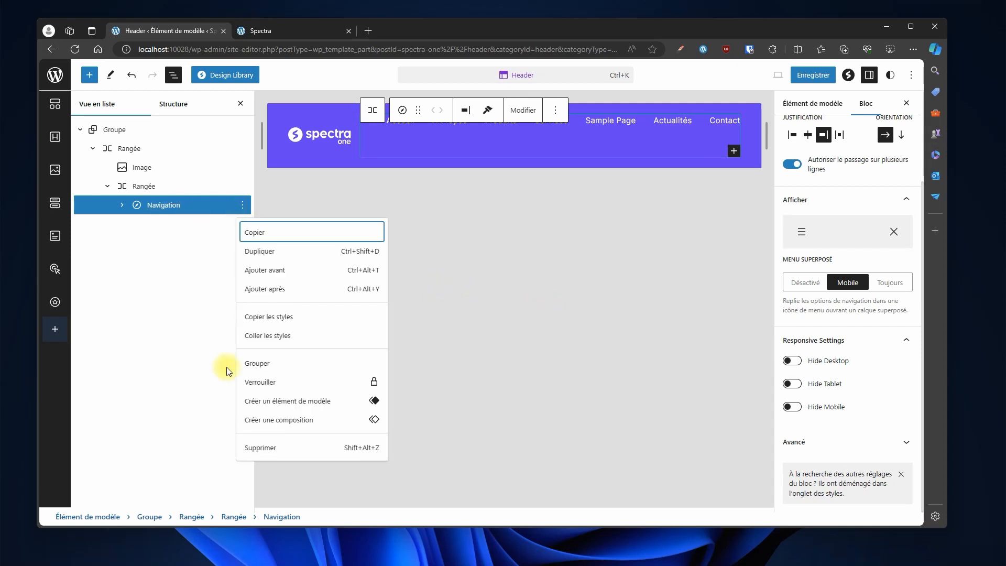
click(255, 251)
click(215, 226)
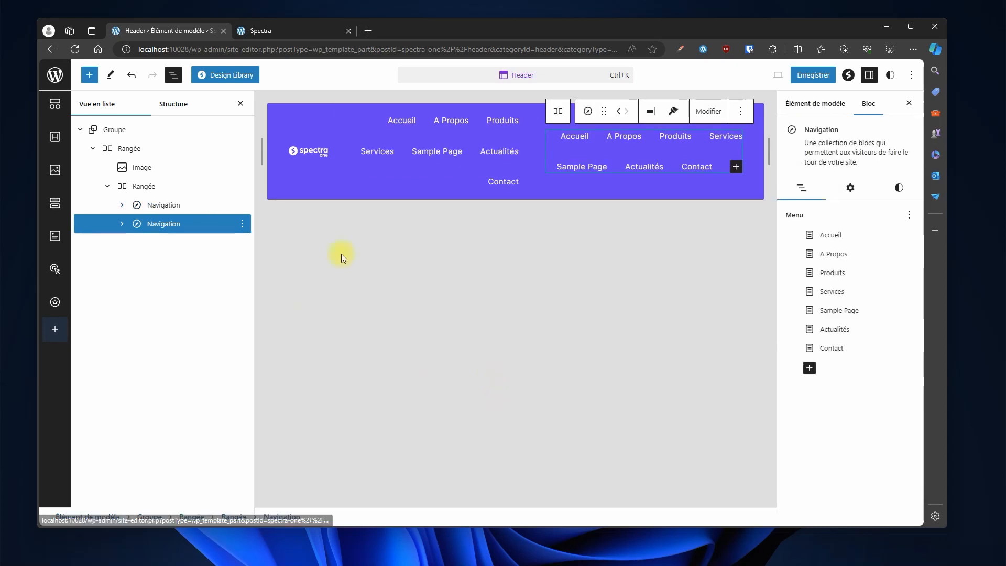
Hide the first Navigation block on tablet and mobile in its responsive settings.
click(207, 209)
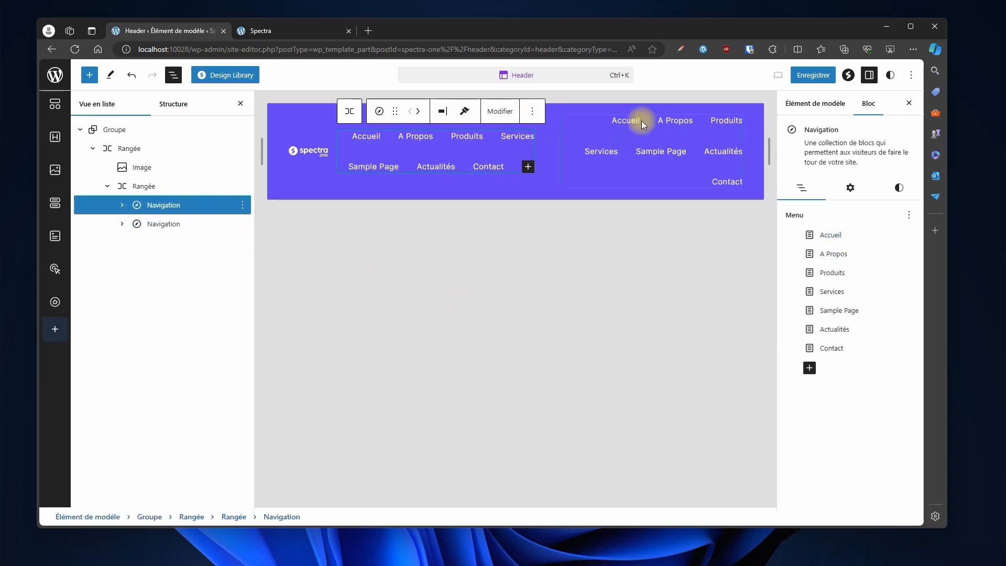
click(851, 190)
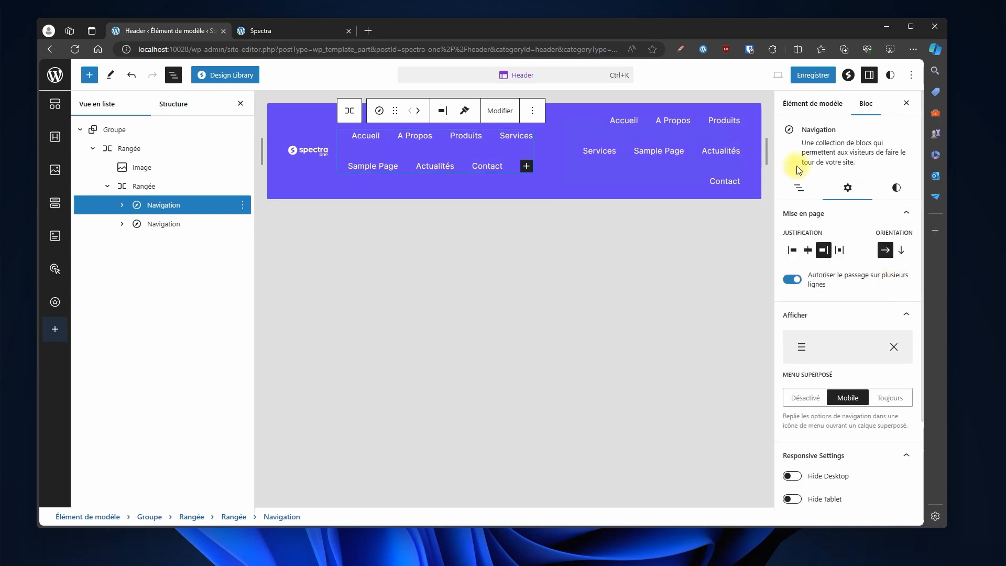
scroll(896, 395, down, 2)
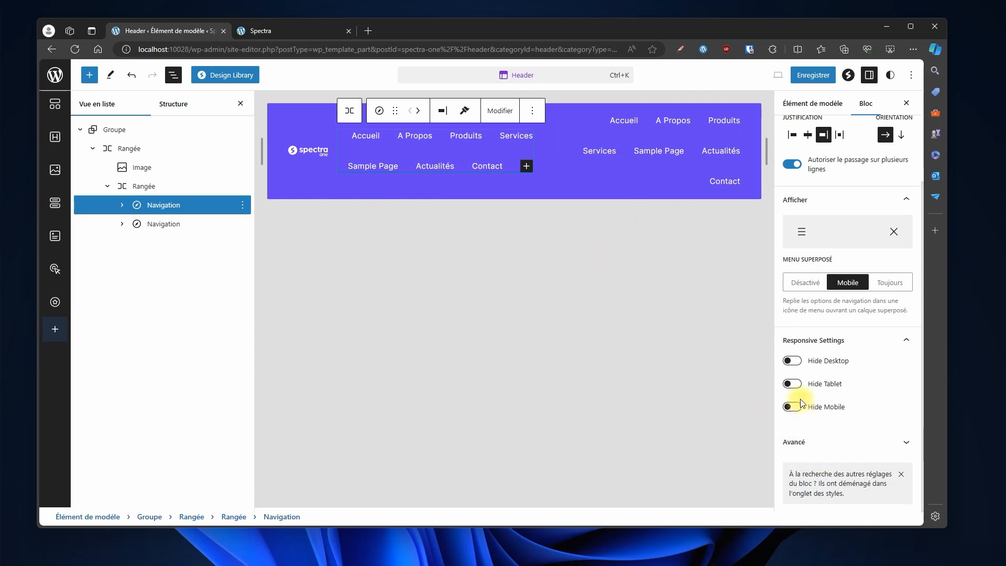
click(792, 384)
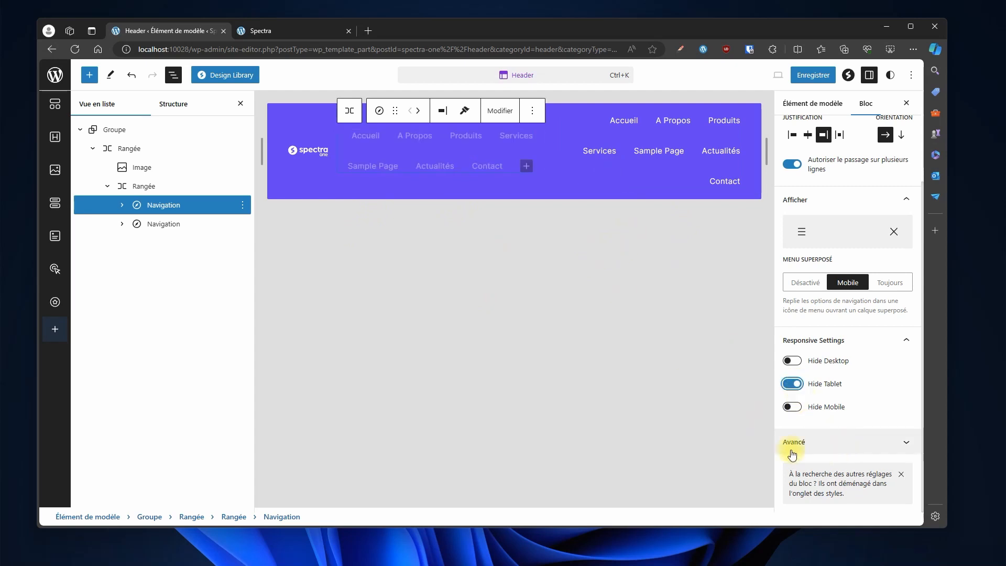
click(792, 407)
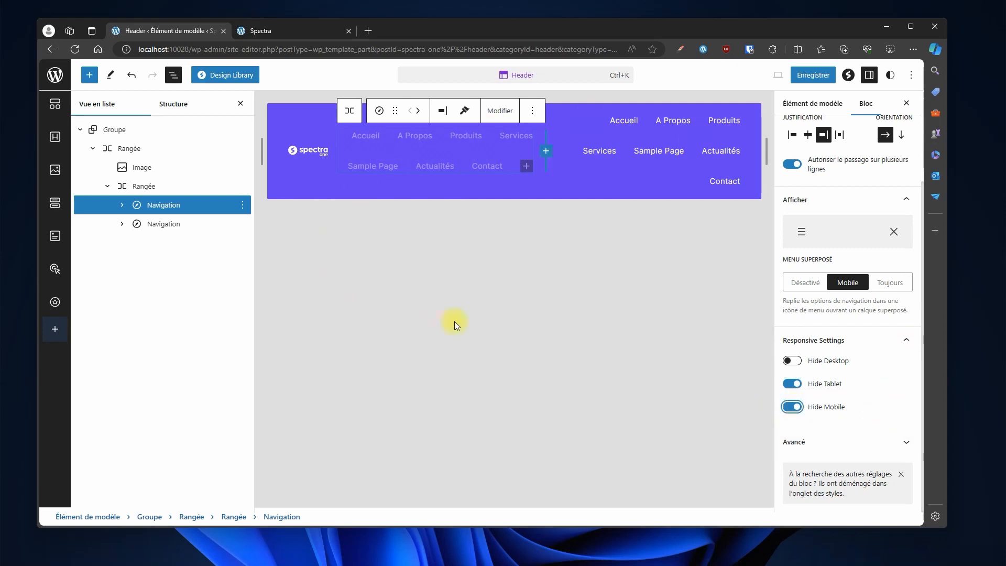
Hide the second Navigation block on desktop and set its overlay menu to Toujours.
click(181, 225)
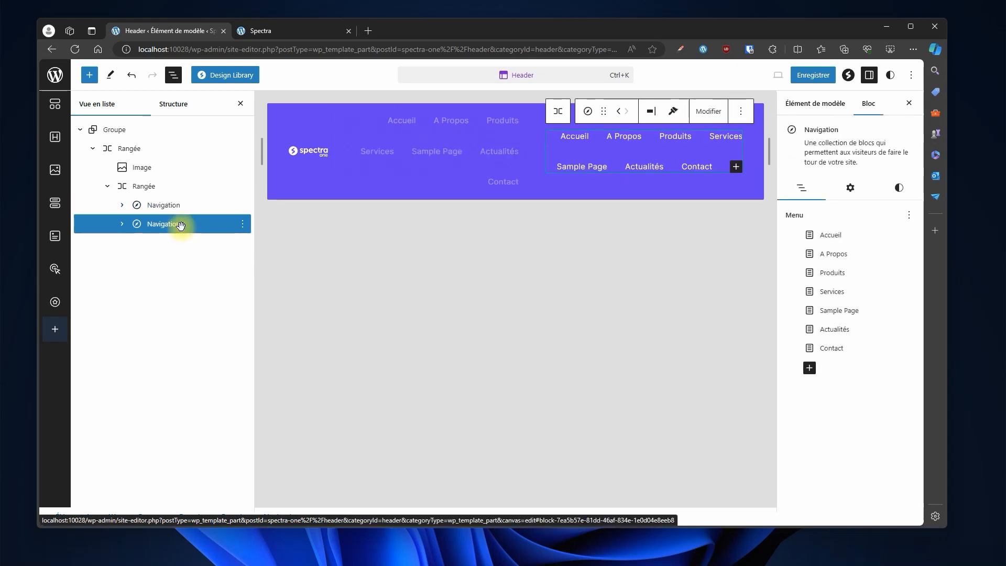
click(850, 188)
scroll(848, 309, down, 2)
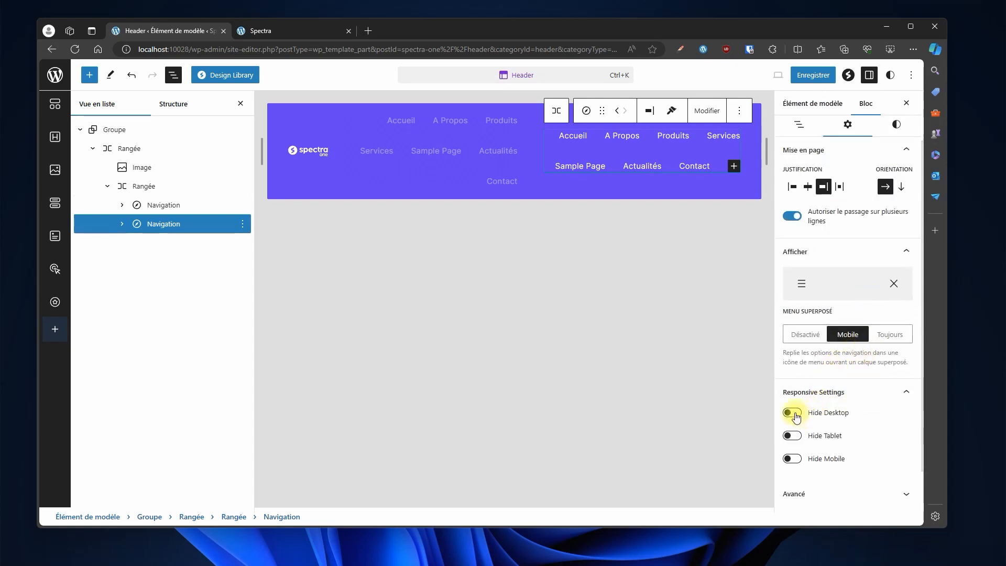
click(793, 414)
click(890, 336)
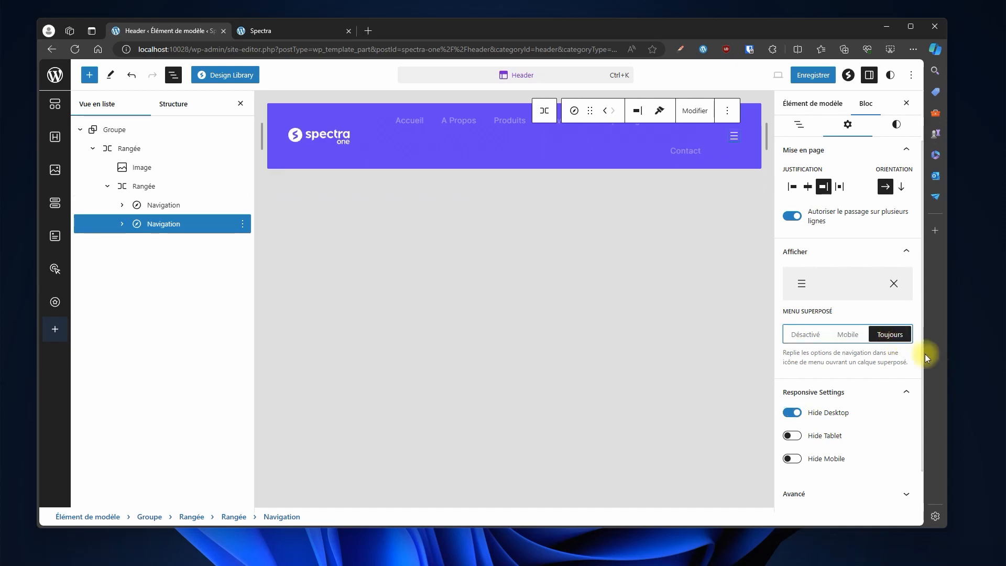
Save the modified Header template part.
click(812, 76)
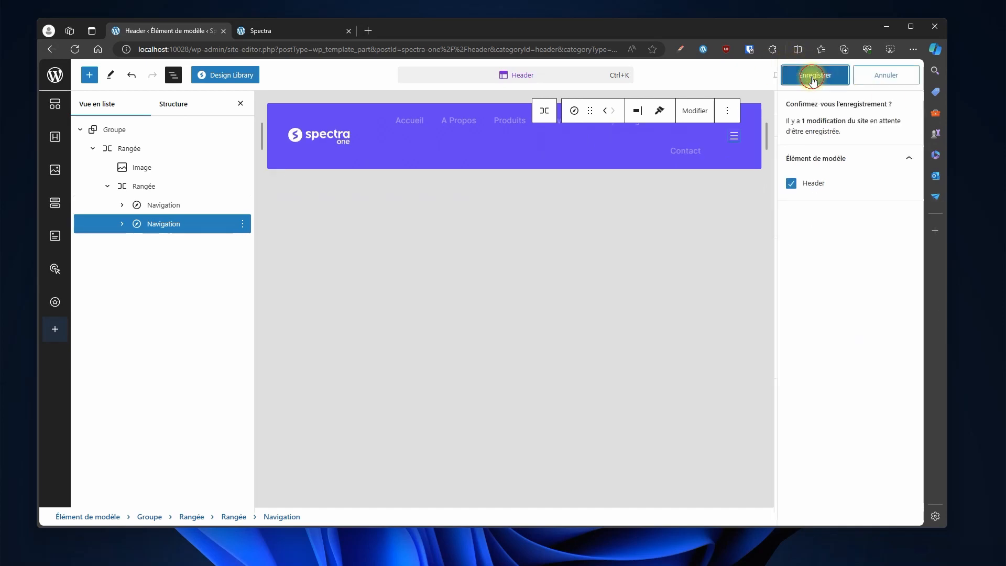
click(812, 76)
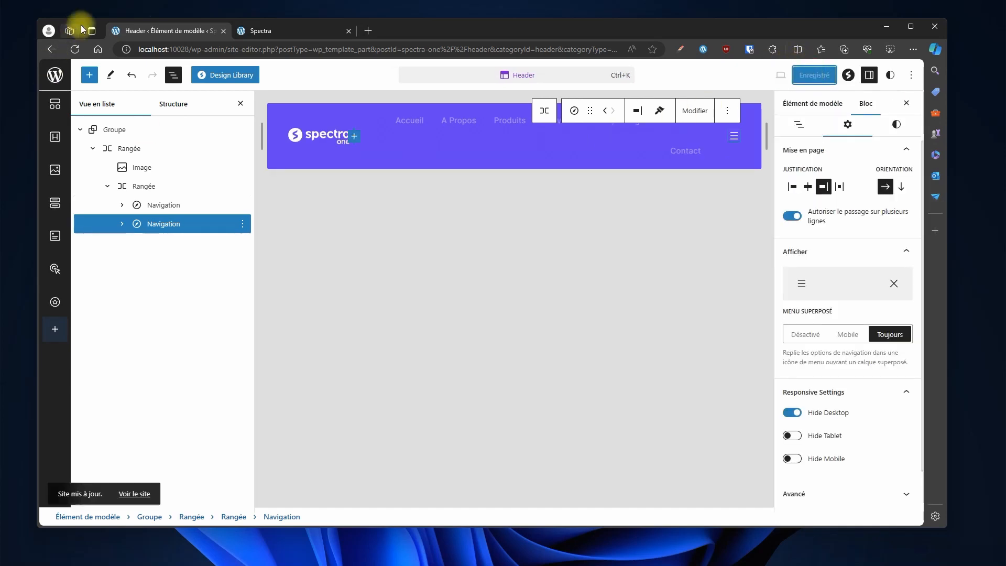
Reload the site's front page and resize the browser window to check the responsive navigation.
click(267, 33)
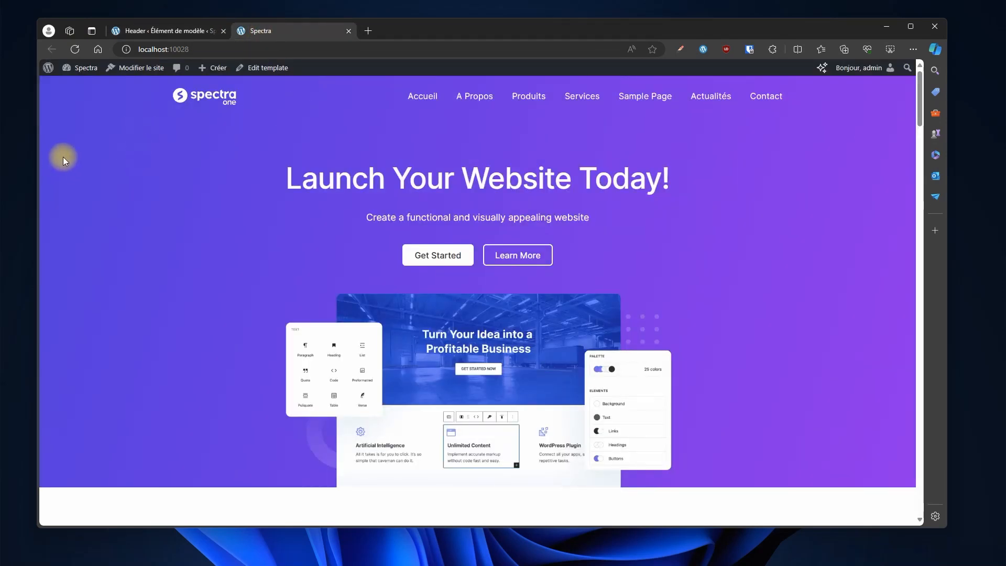
click(74, 51)
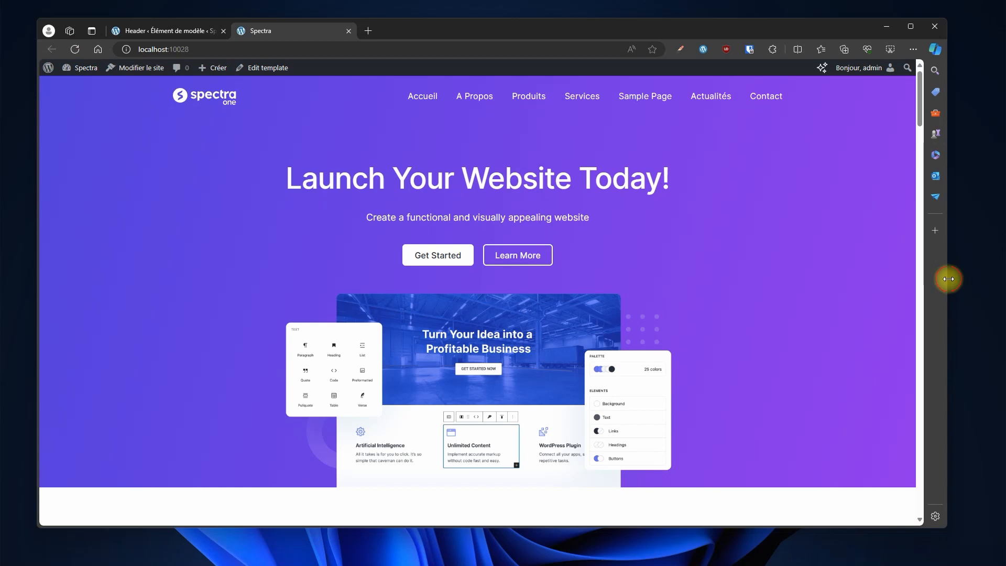
drag(947, 279, 962, 326)
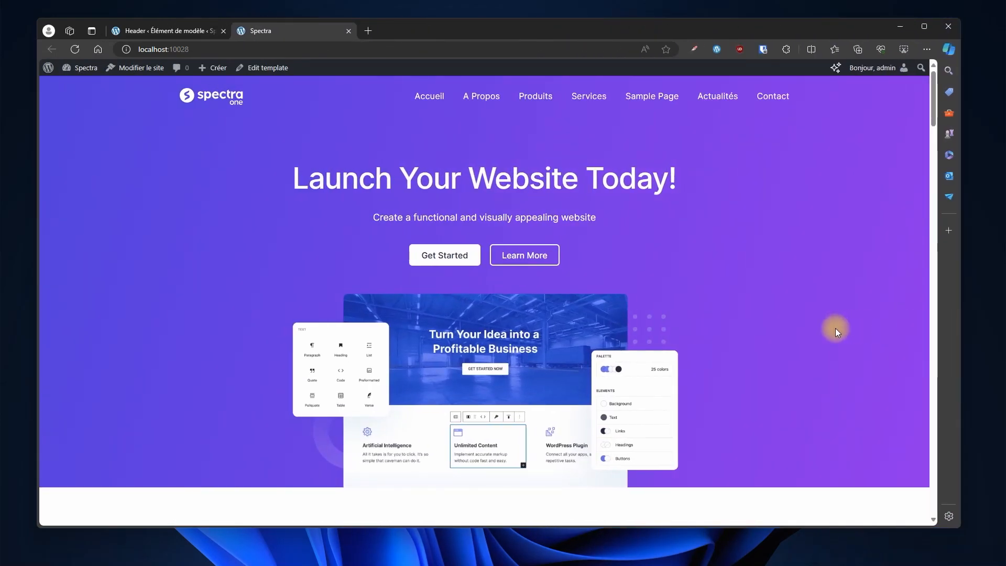